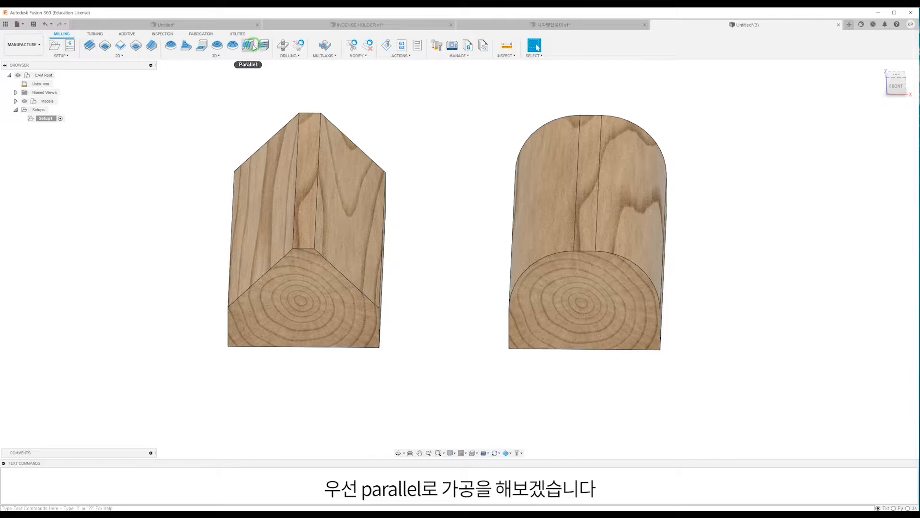
Create a Parallel milling operation using tool 6, the Ø6mm R3mm bull nose end mill from the cloud REXXON TOOL SETTING library.
click(252, 46)
click(833, 119)
click(891, 140)
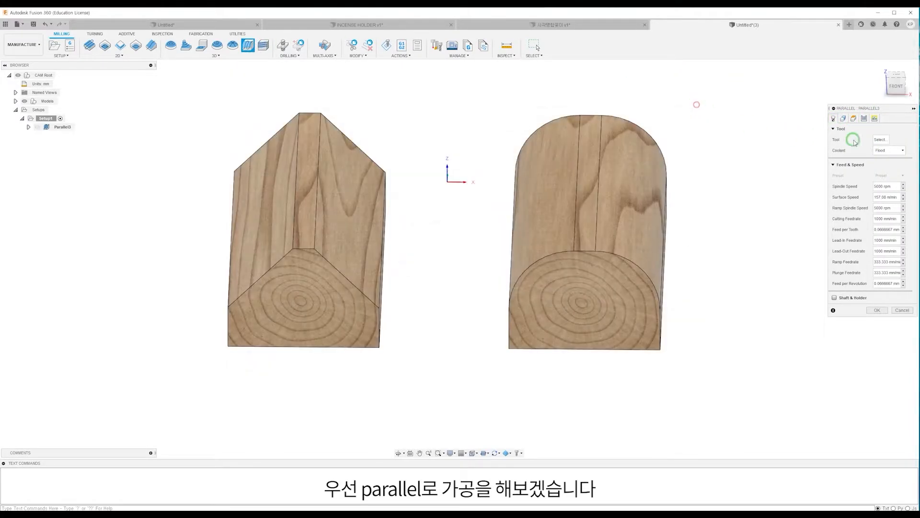
click(891, 142)
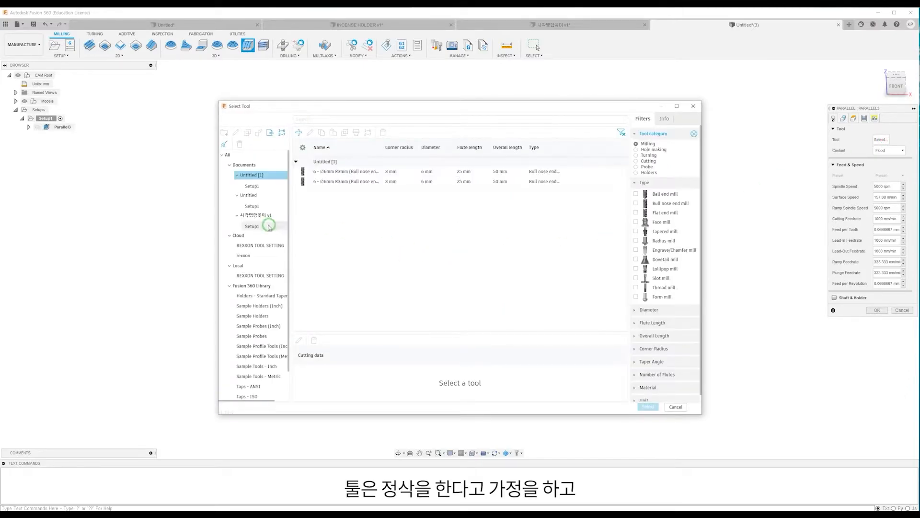
click(262, 245)
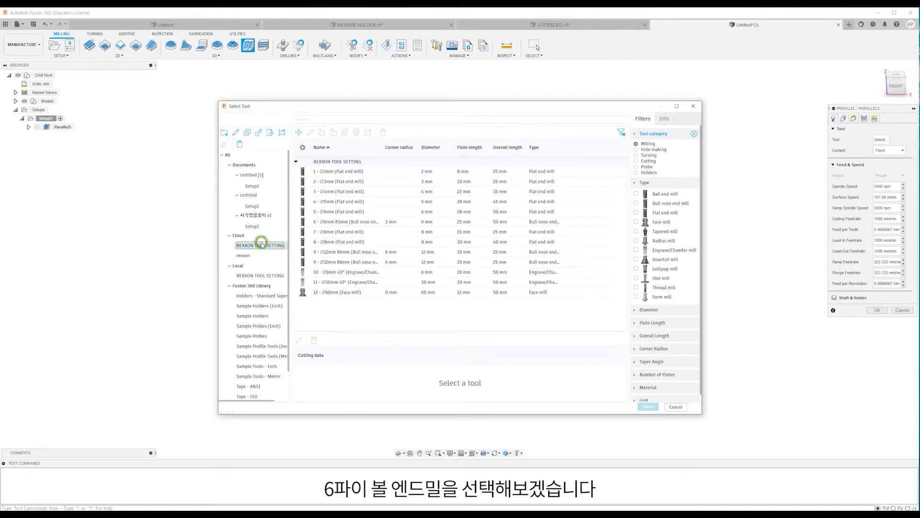
click(367, 222)
click(647, 407)
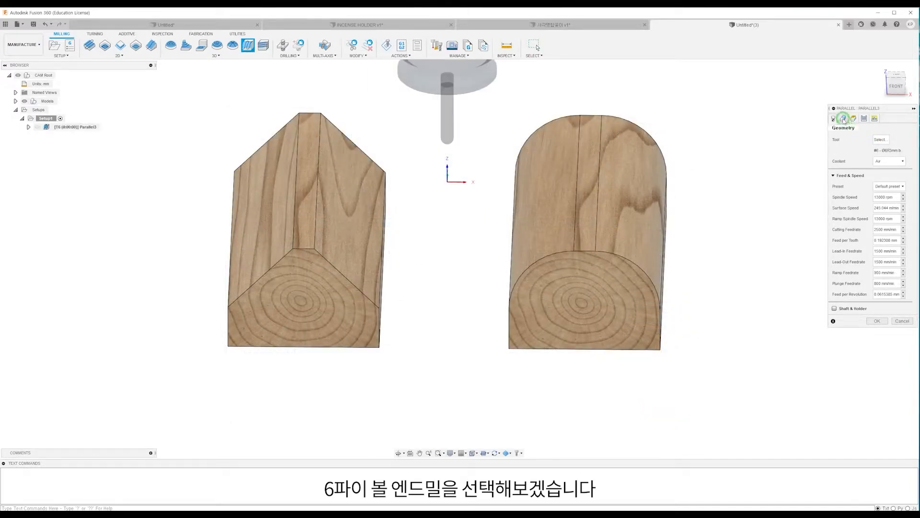
Set the machining boundary to Selection and chain the edges around the peaked block's right-hand sloped face.
click(843, 119)
shift+middle_drag(435, 235, 391, 230)
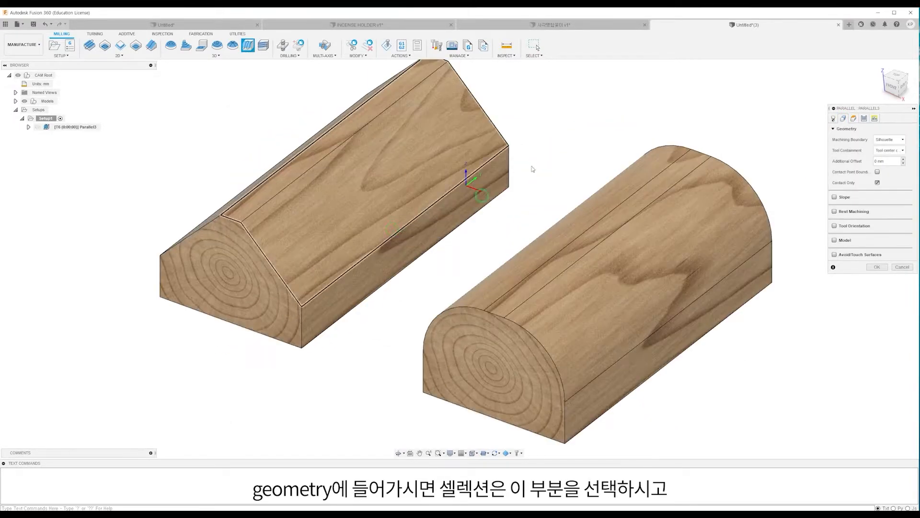
click(415, 221)
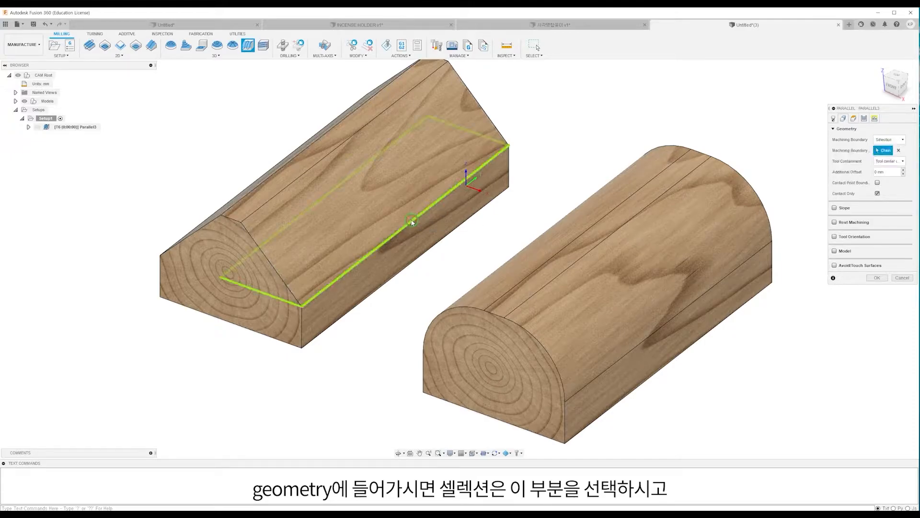
click(432, 210)
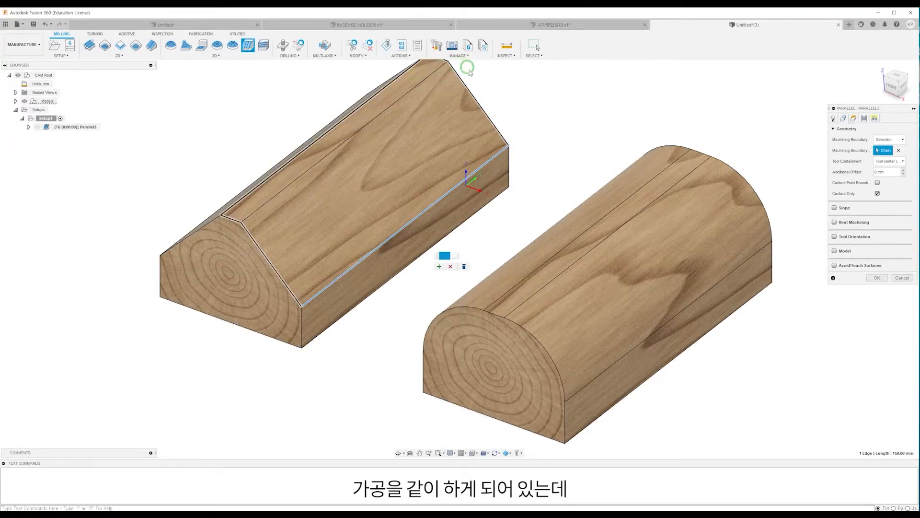
click(308, 173)
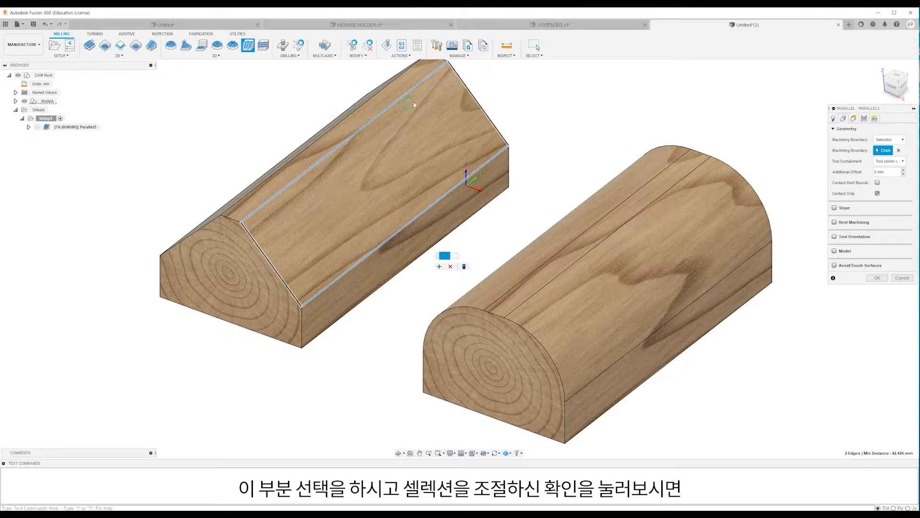
click(439, 267)
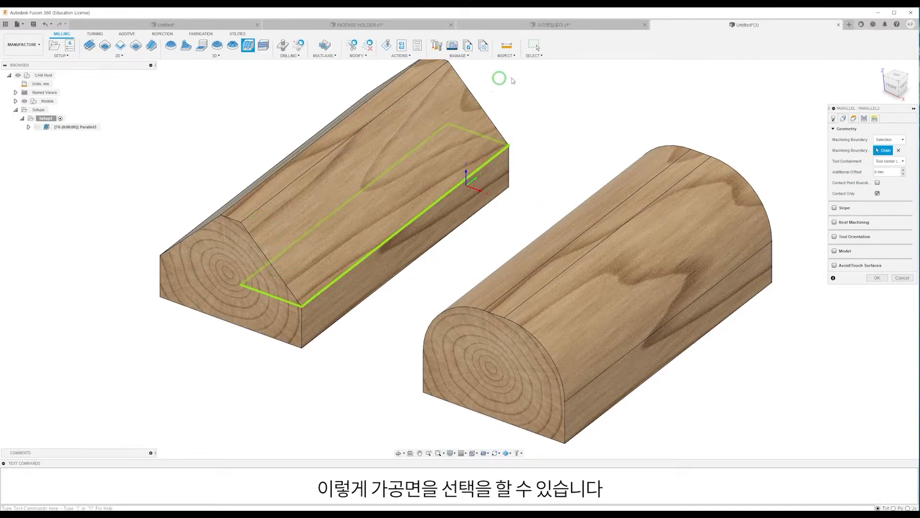
Set the stepover to 1.5 mm, then add the rounded block's right-hand curved face as a second boundary and generate the toolpath.
click(864, 118)
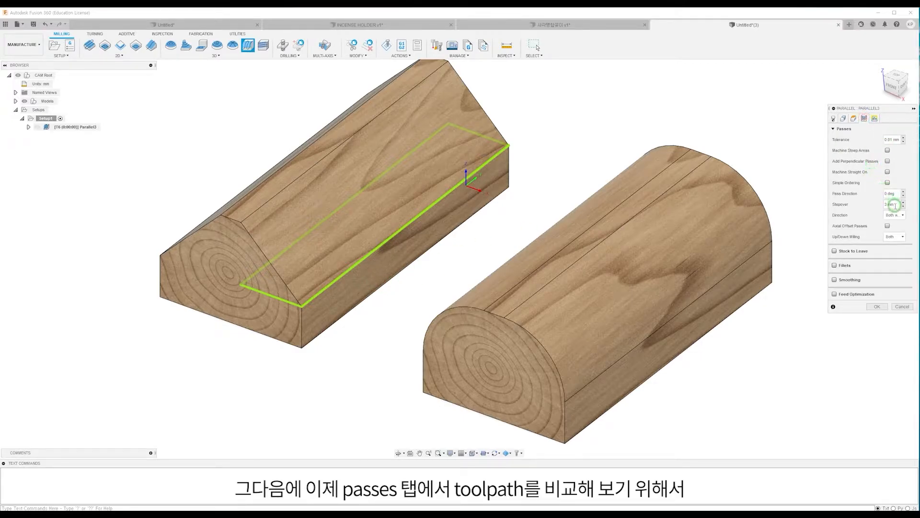
click(897, 206)
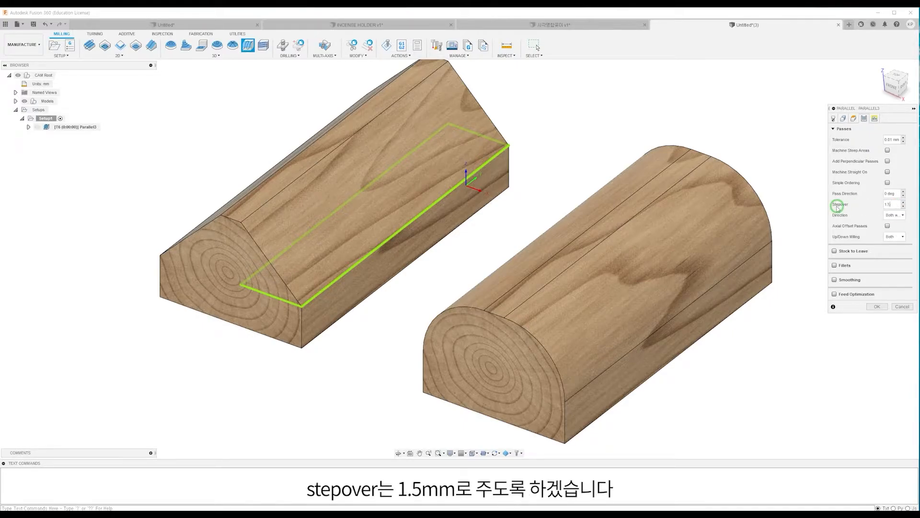
click(877, 306)
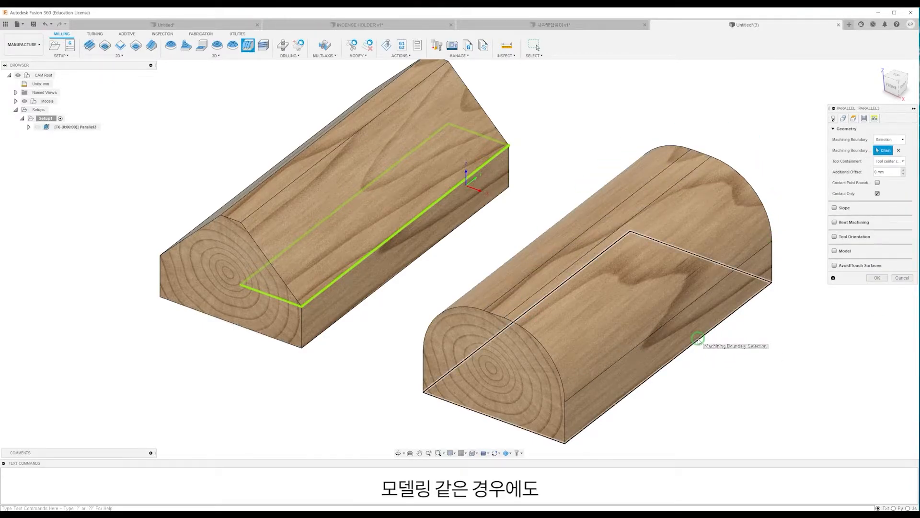
click(620, 357)
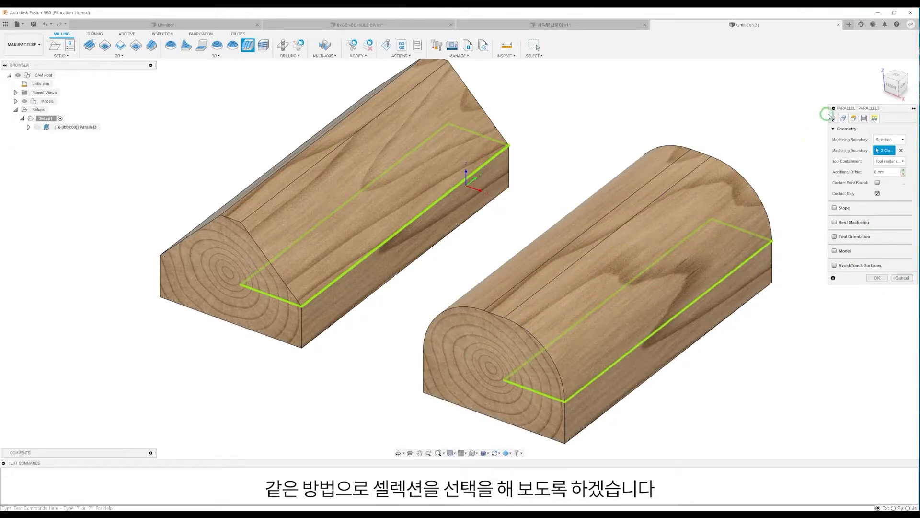
click(878, 278)
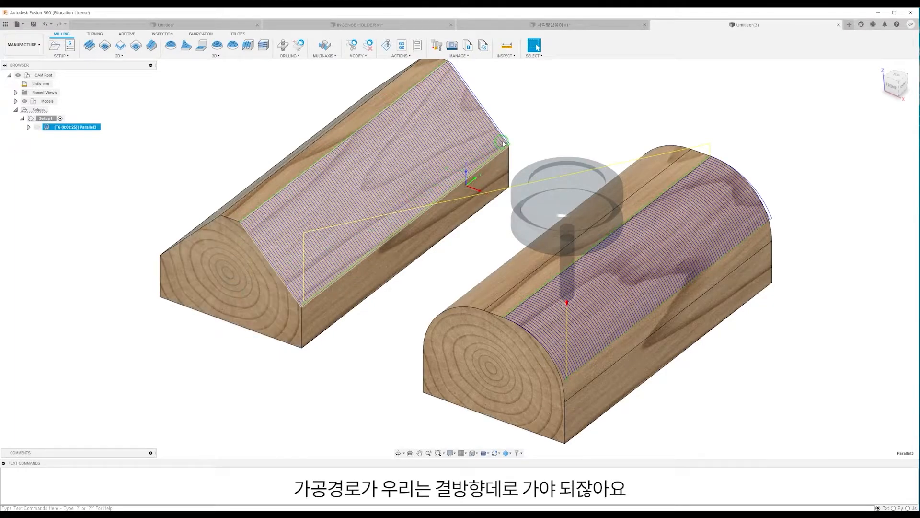
Edit the Parallel operation, set its pass direction to 90 deg and regenerate the toolpath.
right_click(87, 132)
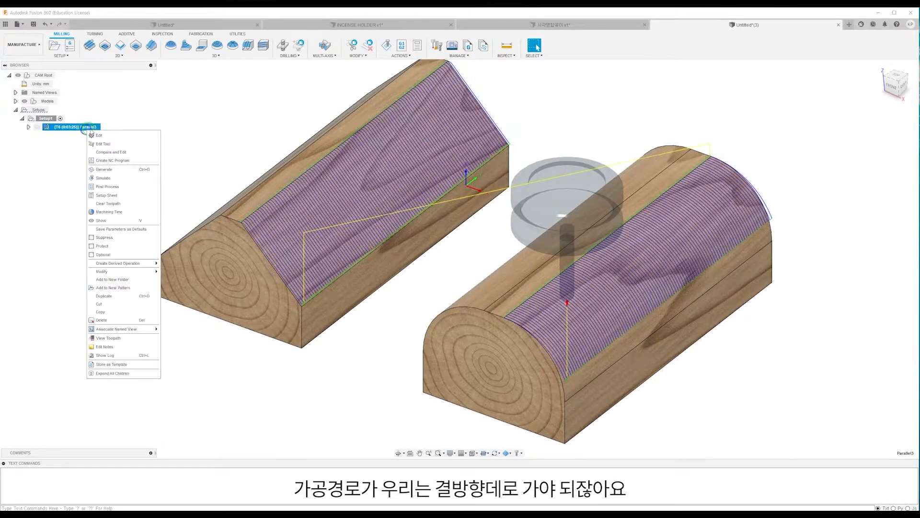
click(98, 134)
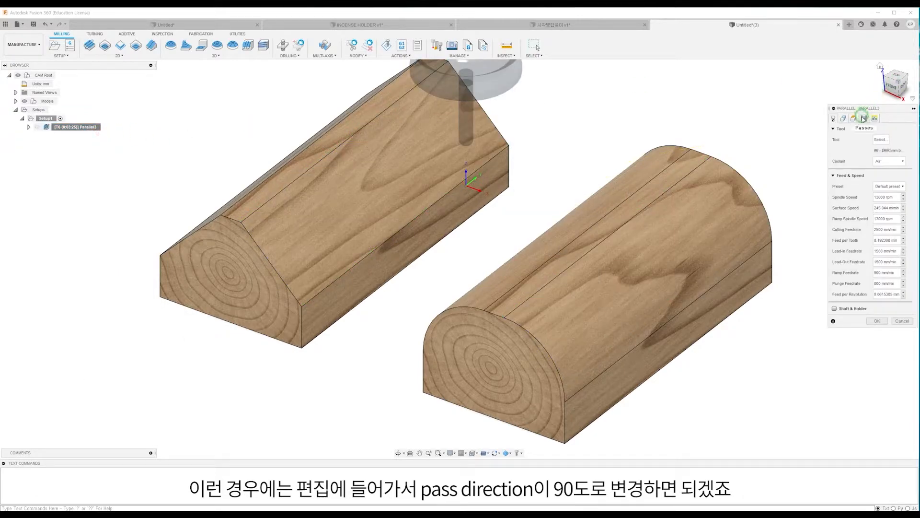
click(864, 118)
click(891, 193)
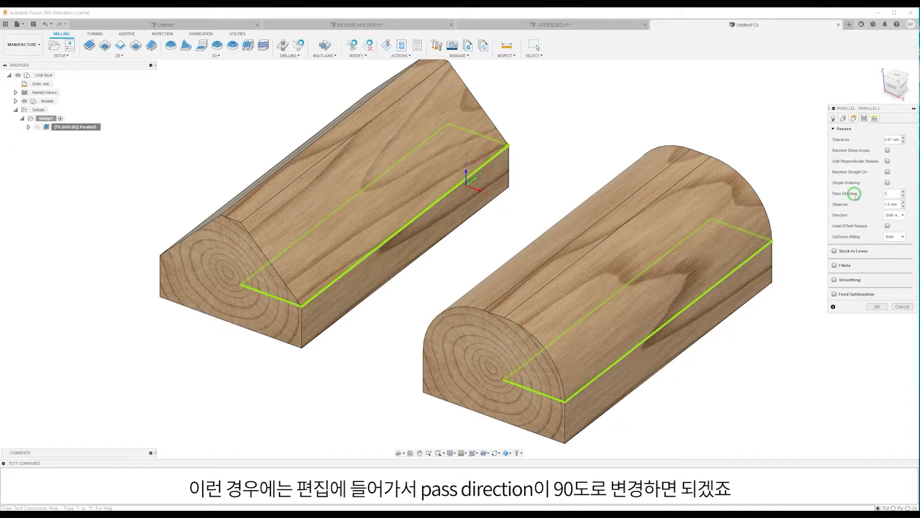
text(90)
click(877, 306)
Examine the Parallel toolpath on both blocks, checking the pass direction and where the tool enters.
scroll(615, 226, down, 1)
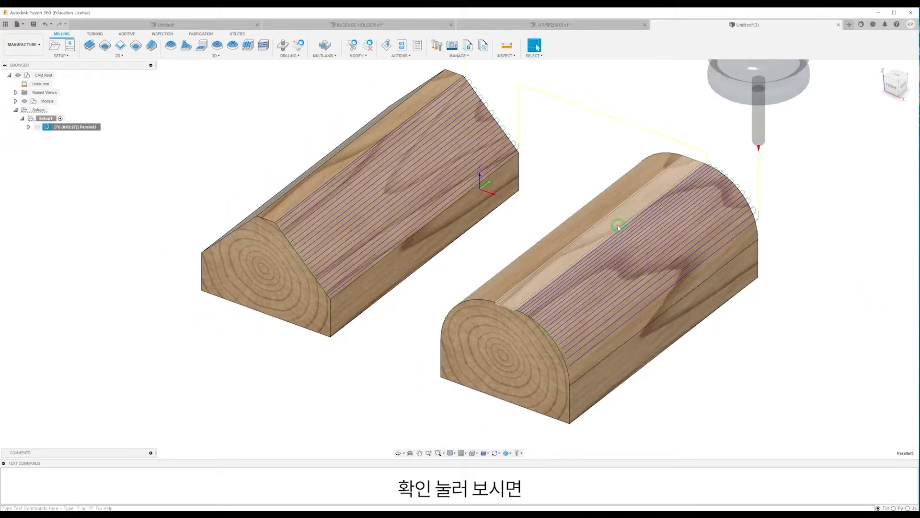
middle_drag(618, 226, 607, 235)
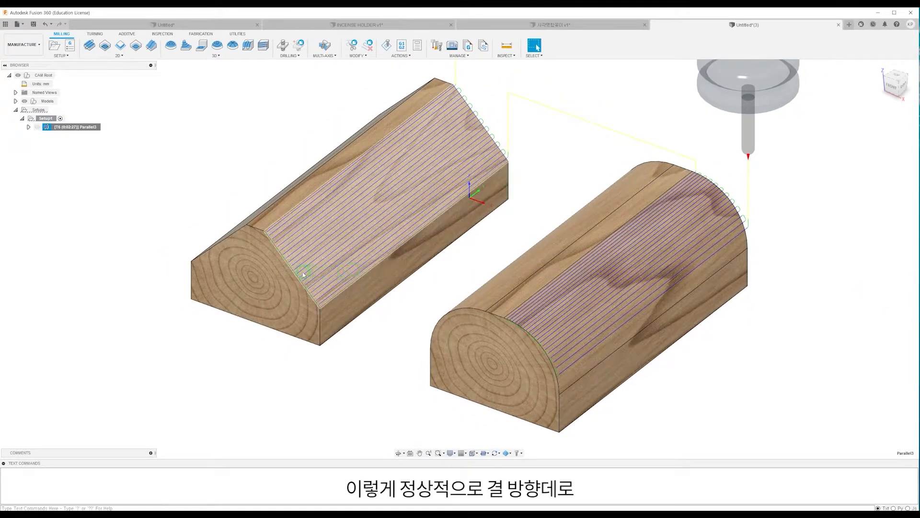
scroll(461, 201, down, 1)
middle_drag(463, 199, 500, 269)
scroll(470, 242, up, 2)
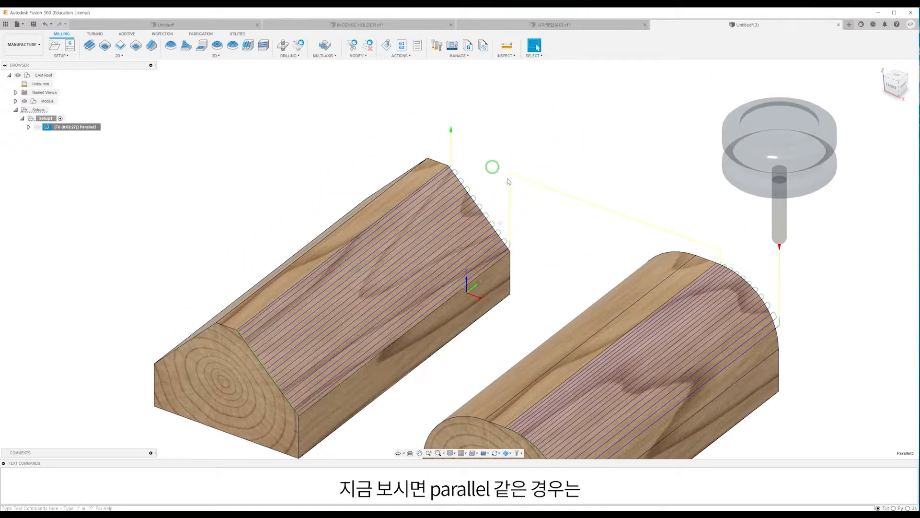
middle_drag(535, 230, 522, 177)
scroll(499, 237, down, 1)
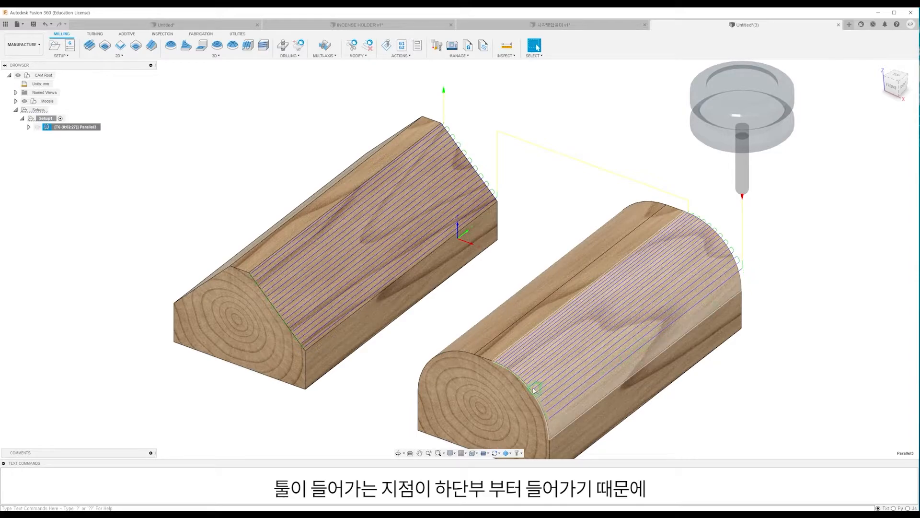
middle_drag(625, 290, 634, 259)
scroll(468, 222, down, 1)
middle_drag(468, 222, 470, 236)
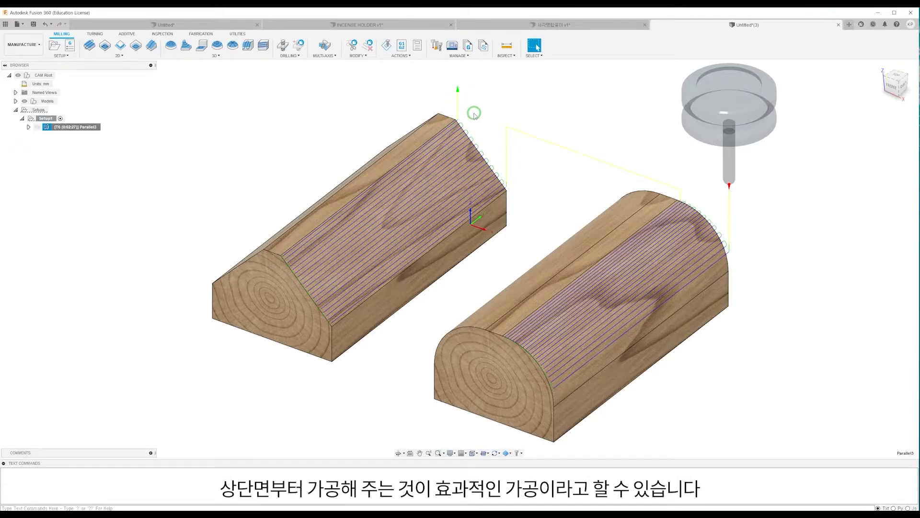
Edit the Parallel operation again, set its pass direction to -90 deg and regenerate the toolpath.
right_click(88, 126)
click(102, 130)
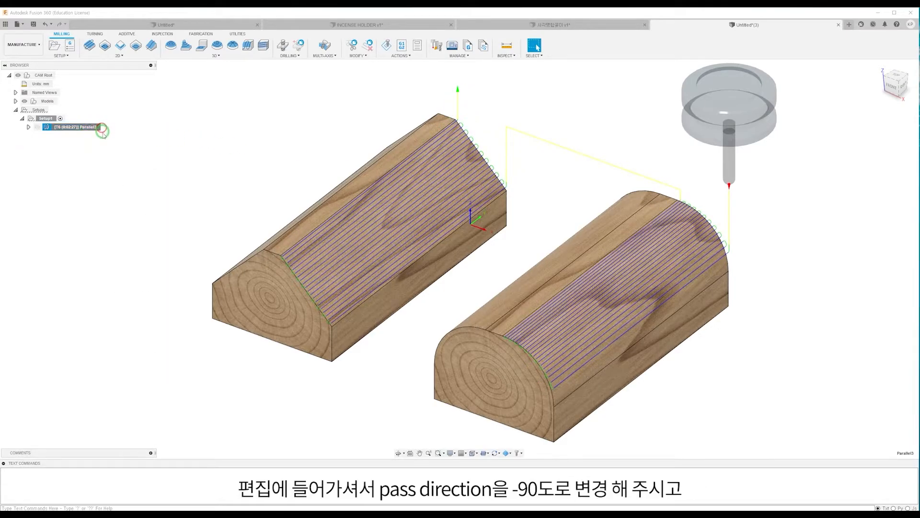
right_click(94, 127)
click(103, 131)
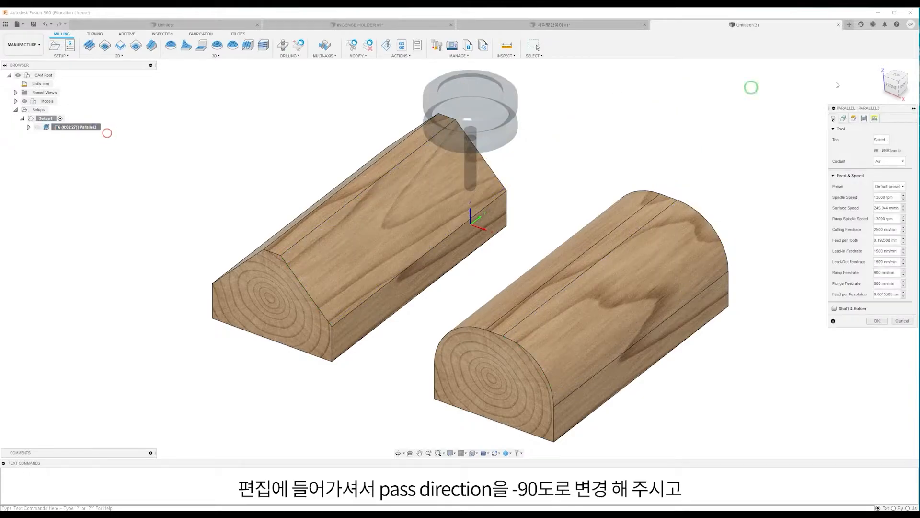
click(863, 119)
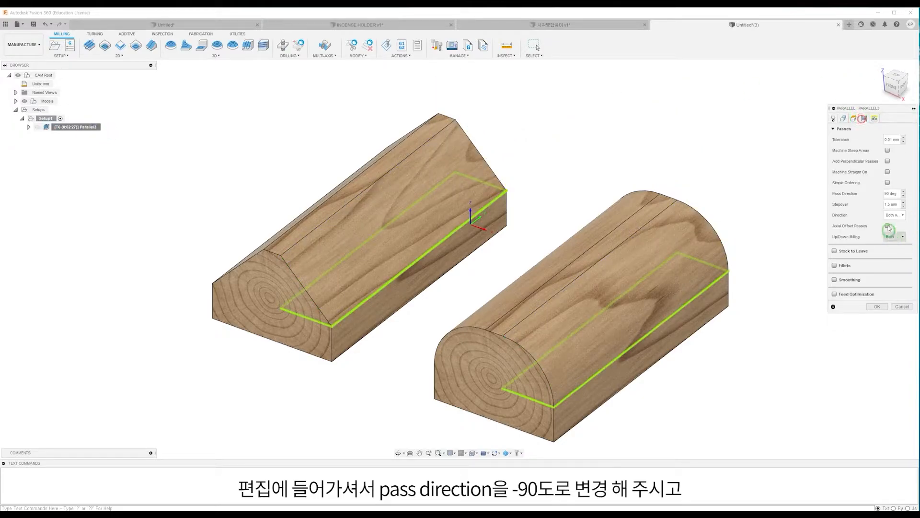
click(886, 194)
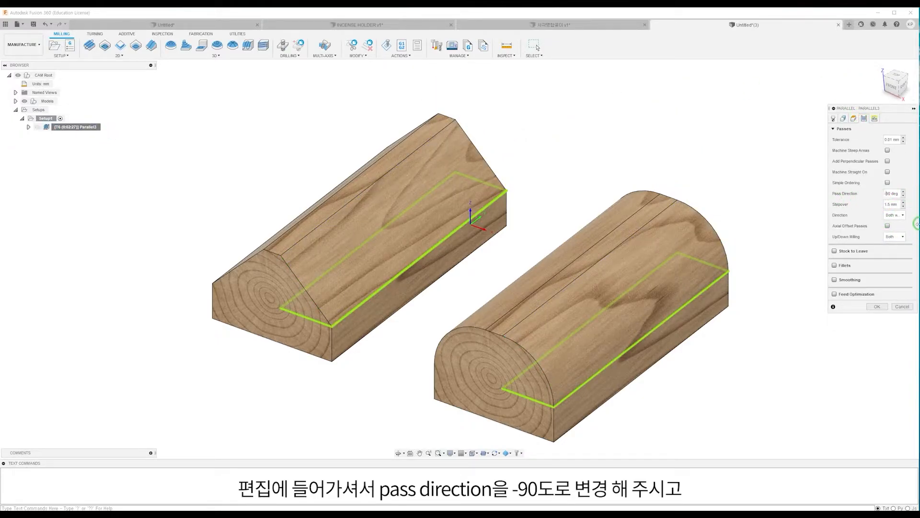
text(-)
click(877, 307)
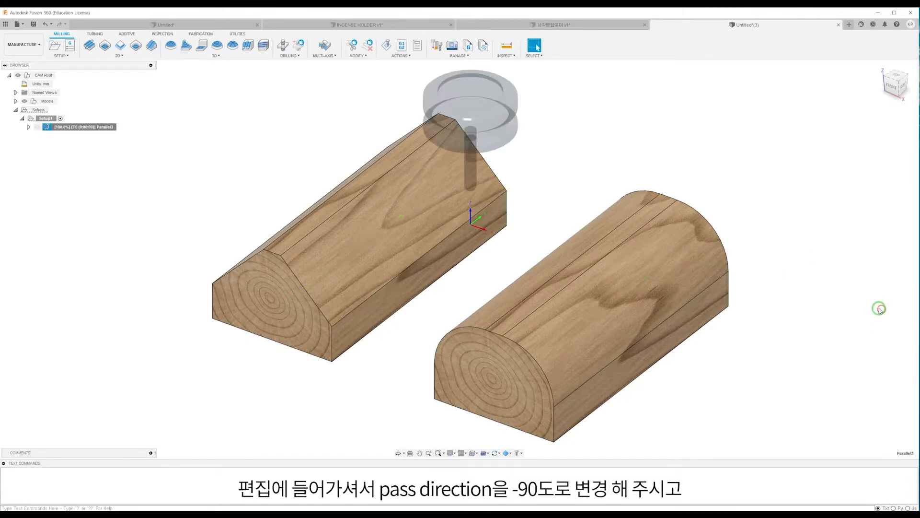
scroll(288, 214, up, 3)
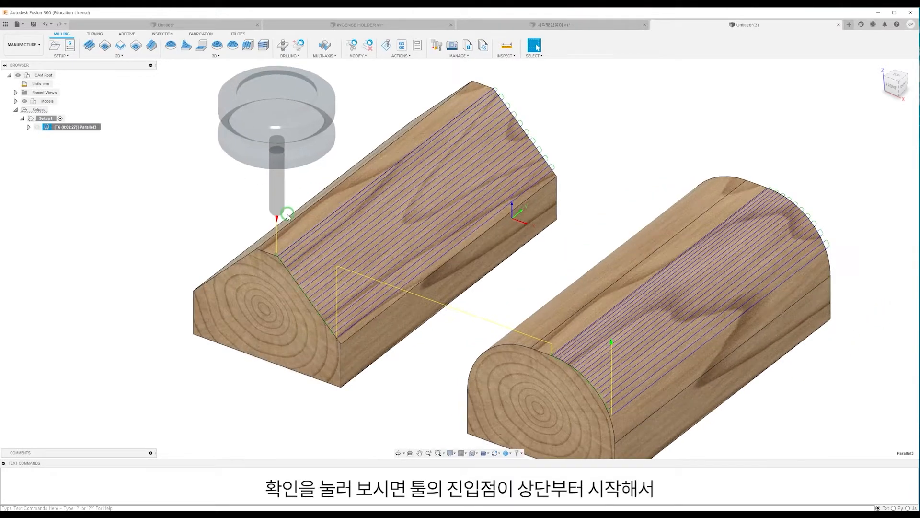
middle_drag(599, 382, 557, 352)
scroll(558, 352, down, 2)
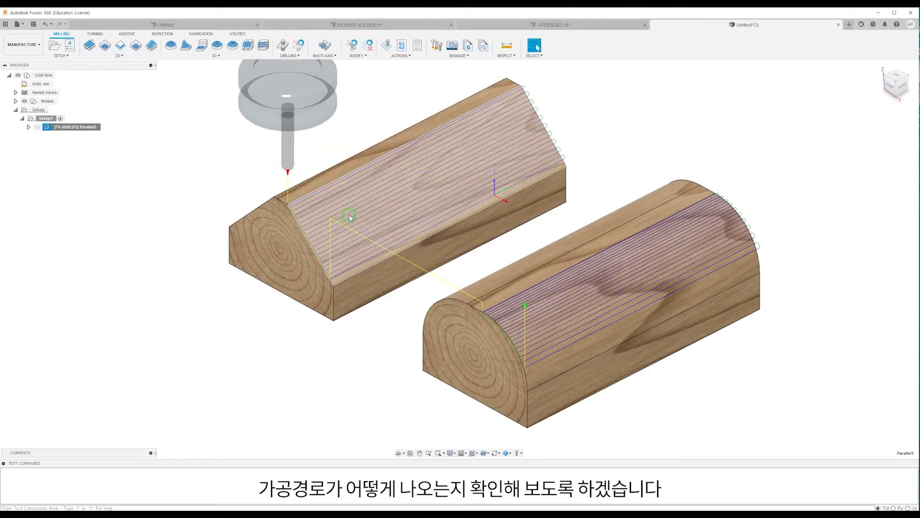
Create a Blend operation with the same 6 mm tool and select the peaked block's left-hand sloped face as the drive surface.
click(264, 46)
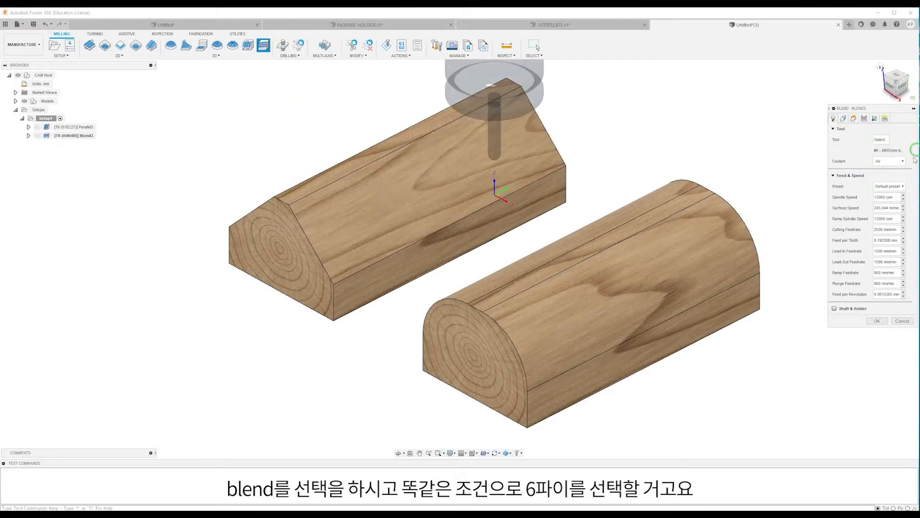
click(842, 119)
shift+middle_drag(491, 180, 638, 244)
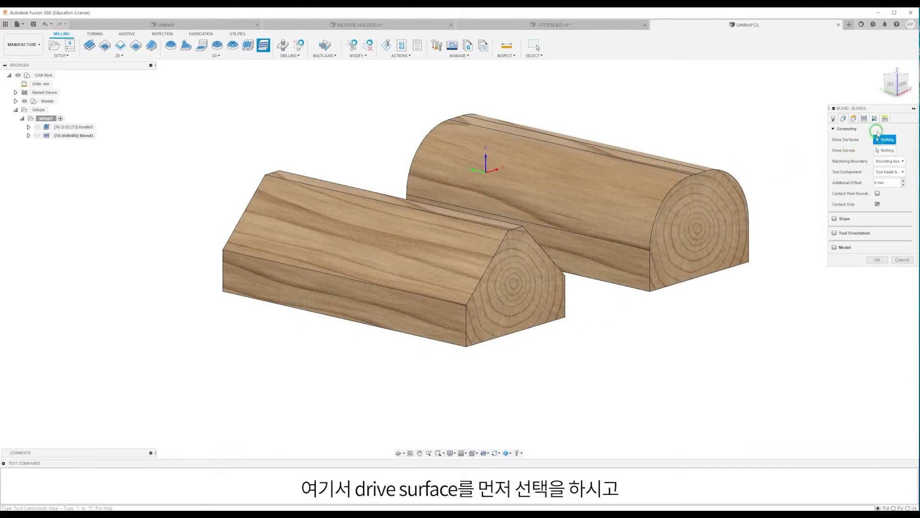
click(415, 244)
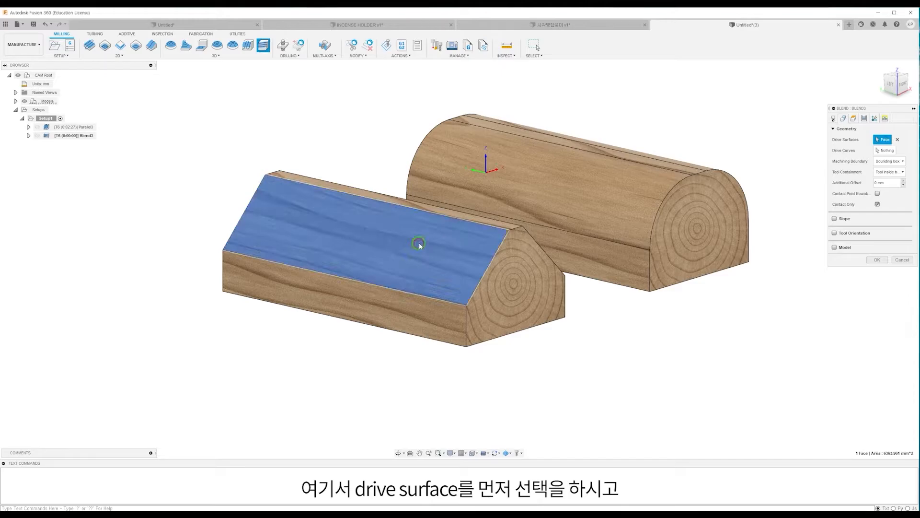
Pick the upper and lower long edges of the peaked block's left-hand sloped face as open-contour drive curves for the Blend operation.
click(886, 150)
click(888, 150)
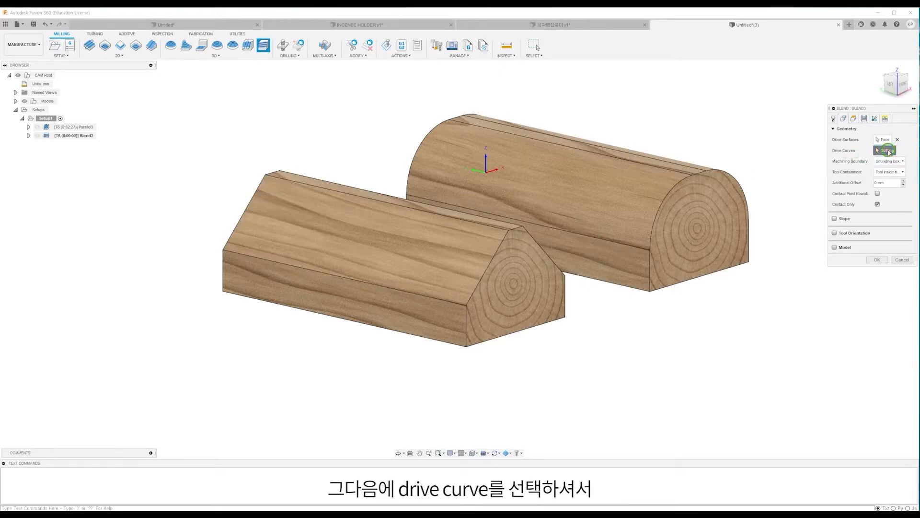
click(411, 211)
click(411, 211)
shift+middle_drag(411, 212, 405, 217)
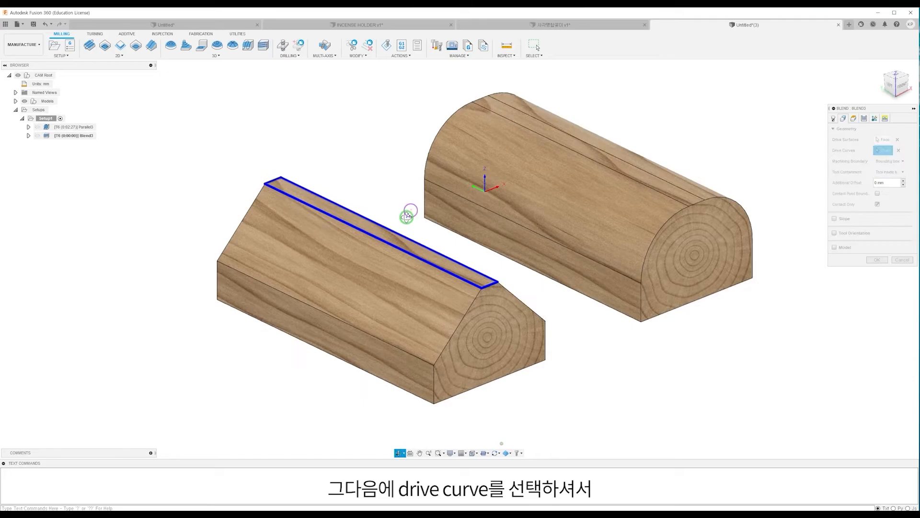
click(391, 248)
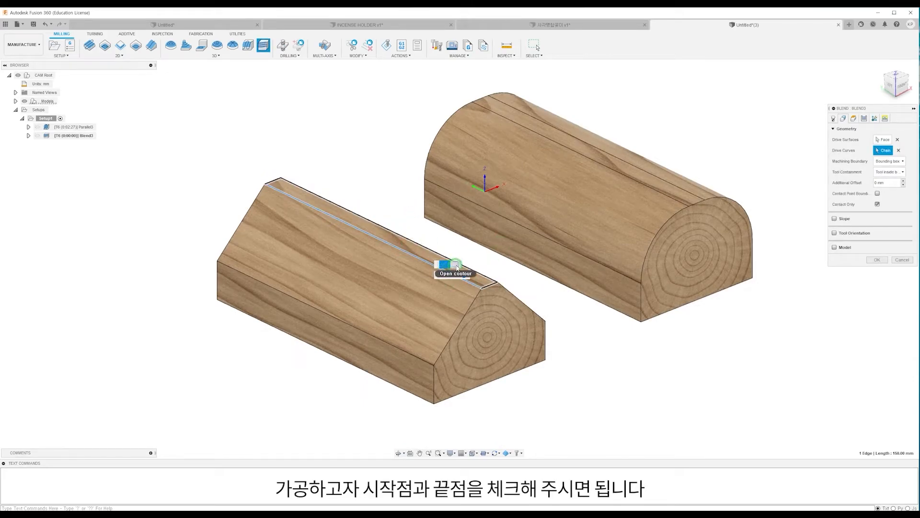
click(339, 338)
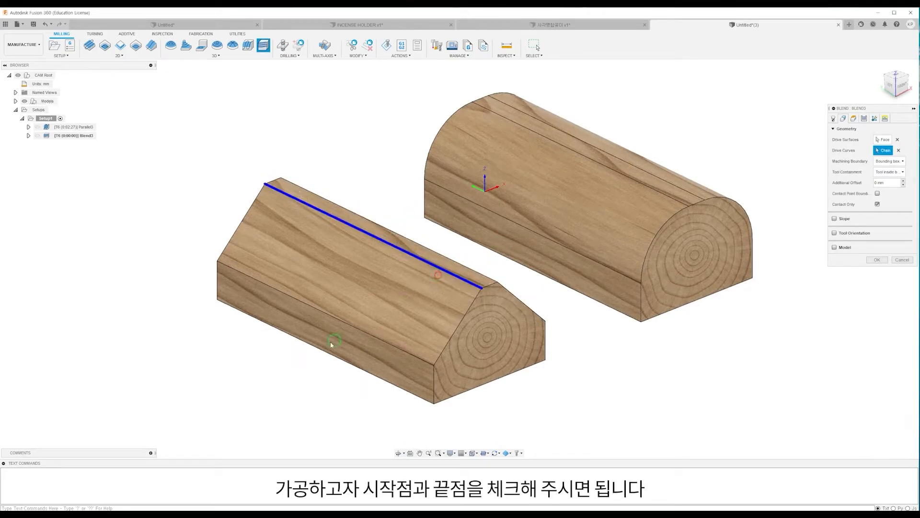
click(332, 317)
click(379, 345)
scroll(369, 266, down, 1)
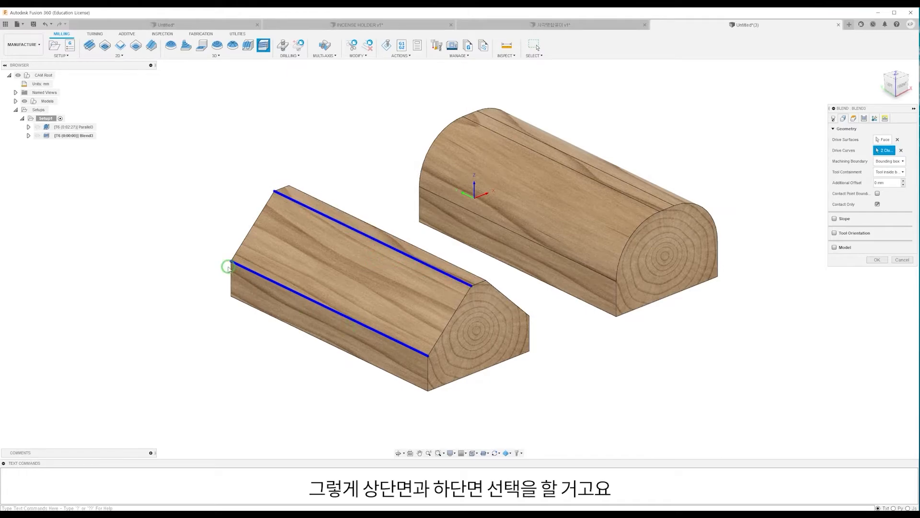
Add the rounded block's left-hand curved face to the drive surfaces and its upper and lower long edges to the drive curves.
shift+middle_drag(373, 332, 405, 361)
drag(405, 360, 422, 350)
click(882, 139)
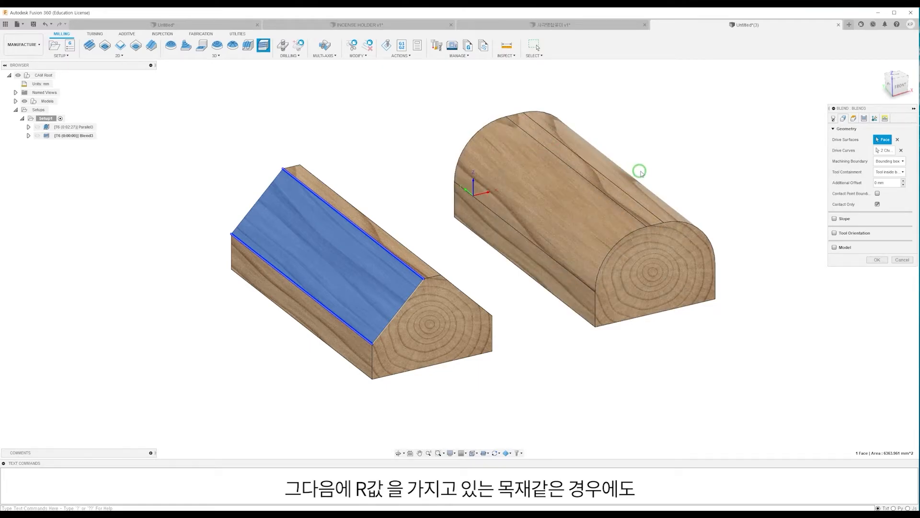
click(575, 209)
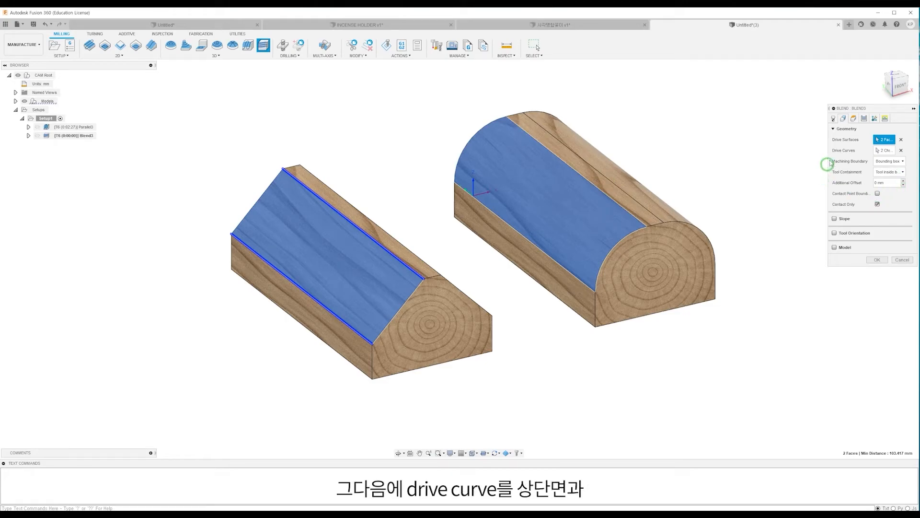
click(884, 150)
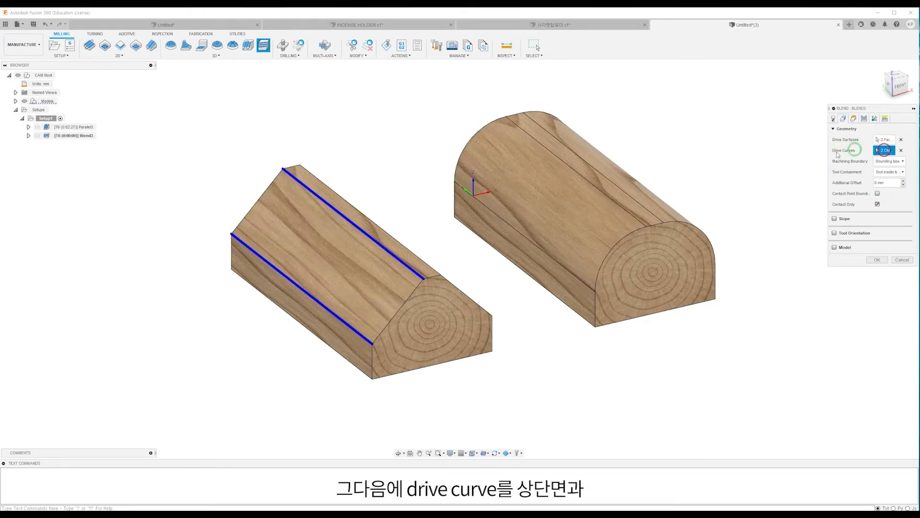
click(593, 185)
click(538, 246)
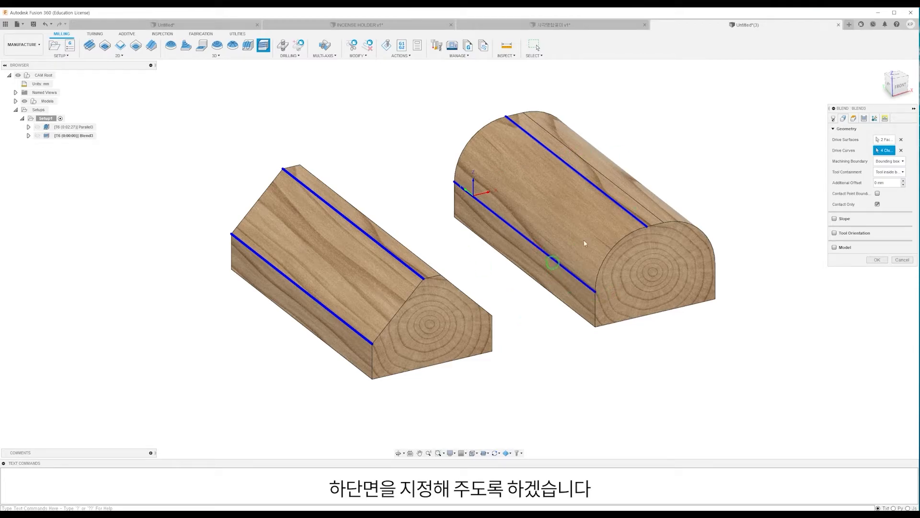
Set the Blend operation's stepover to 1.5 mm and generate its toolpath.
click(864, 119)
click(901, 172)
click(892, 150)
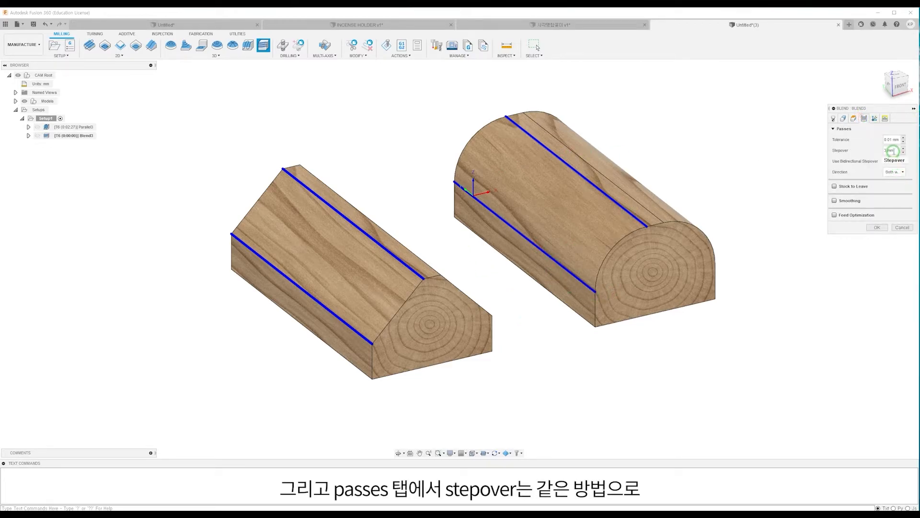
text(1.5)
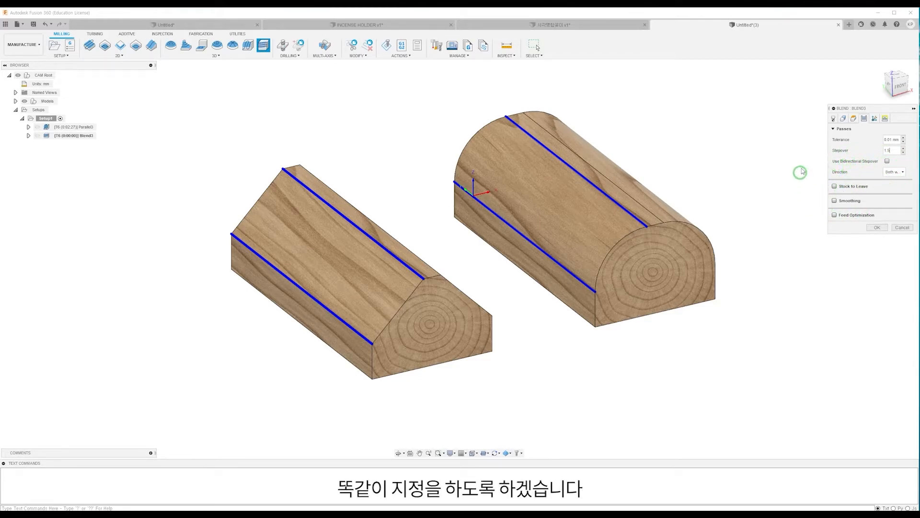
click(877, 228)
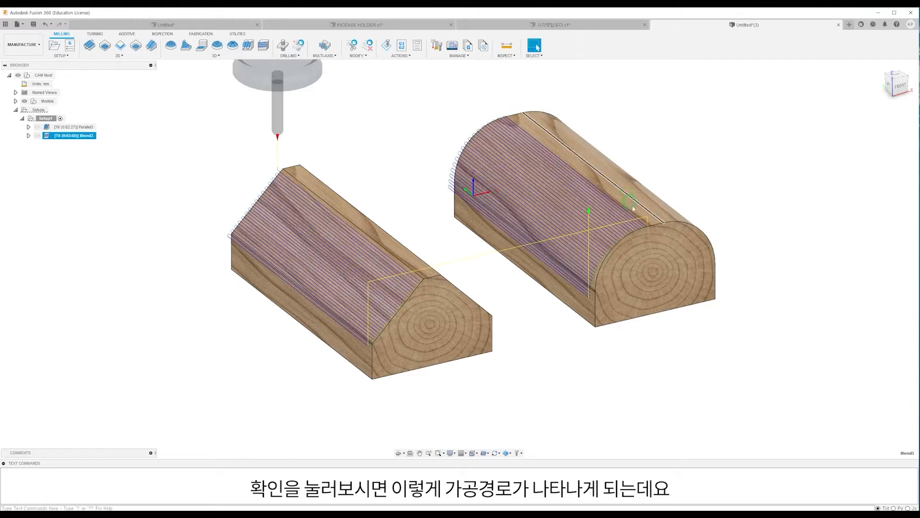
Show the Parallel and Blend toolpaths together on both blocks.
scroll(480, 254, up, 1)
mouse_move(480, 254)
shift+middle_down()
mouse_move(468, 260)
mouse_move(469, 250)
shift+middle_up()
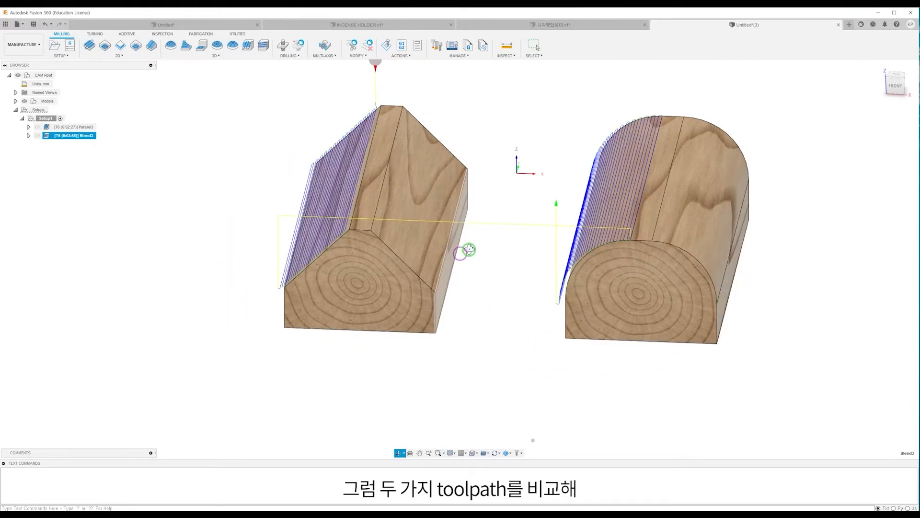
ctrl+click(41, 128)
click(38, 136)
click(37, 137)
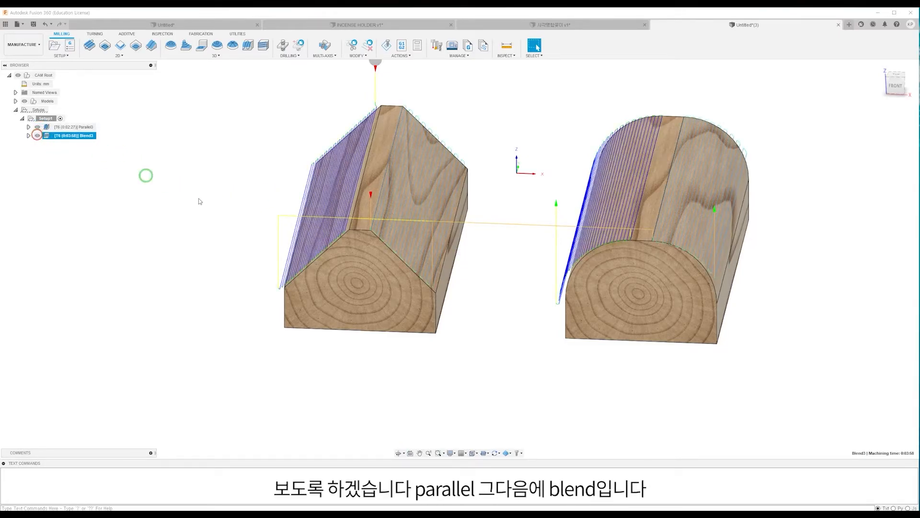
Compare the Blend and Parallel passes on the two sloped faces of the peaked block, from upper to lower edge.
shift+middle_drag(413, 283, 384, 269)
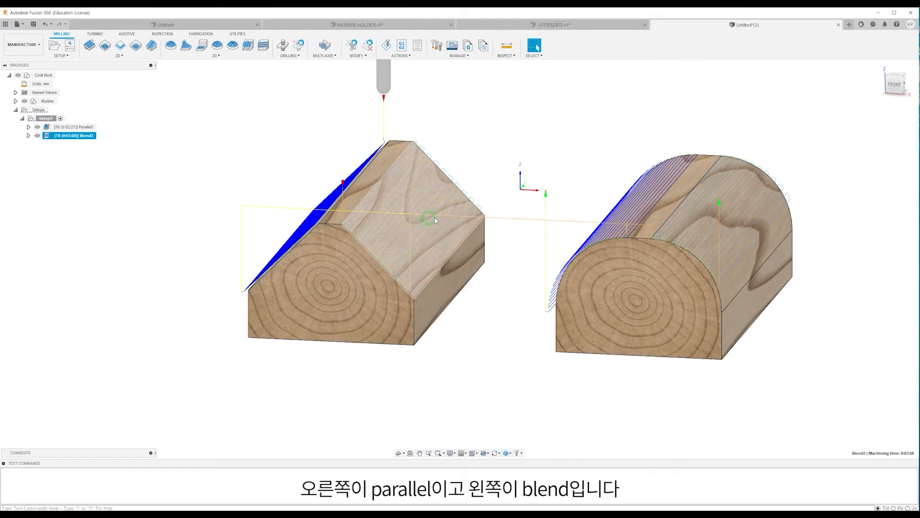
shift+middle_drag(417, 214, 570, 242)
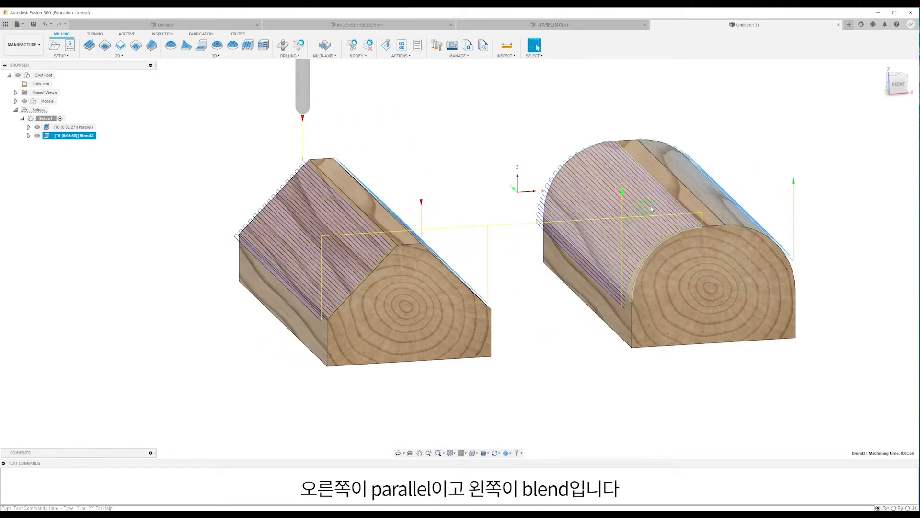
shift+middle_drag(509, 297, 463, 311)
scroll(463, 312, up, 5)
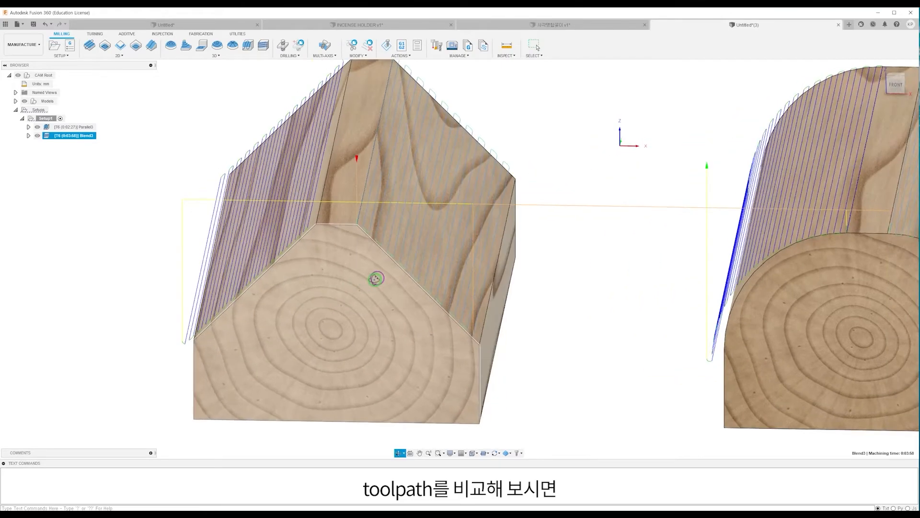
shift+middle_drag(327, 239, 388, 254)
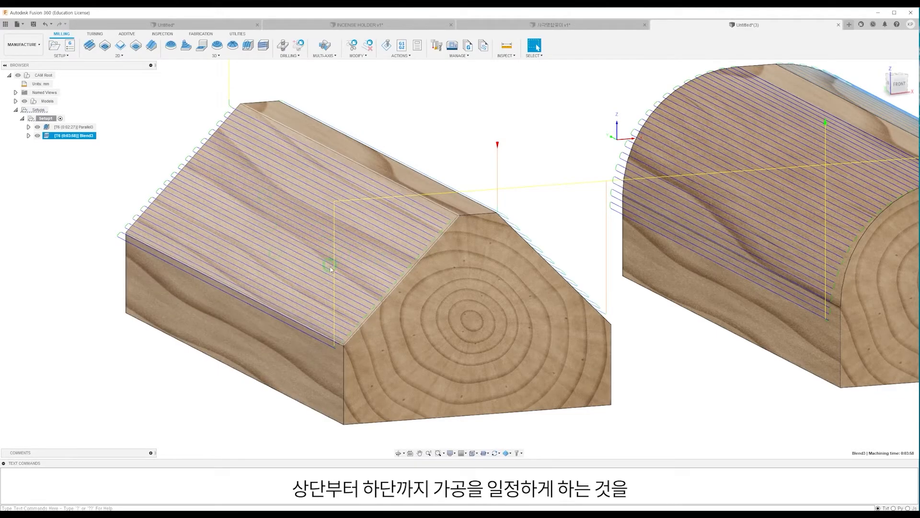
shift+middle_drag(392, 294, 315, 256)
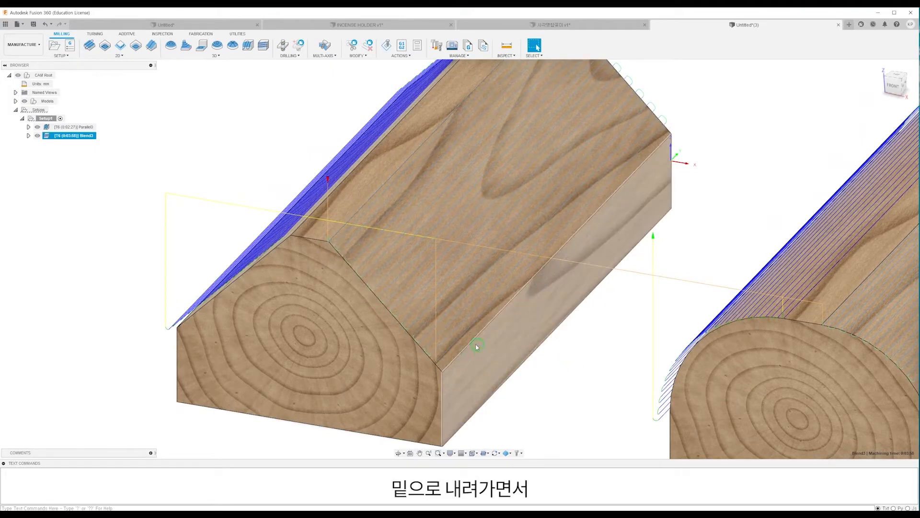
shift+middle_drag(427, 323, 447, 318)
Examine the pass spacing of the Parallel and Blend toolpaths on the rounded block's curved sides and compare both blocks overall.
middle_drag(656, 293, 345, 280)
shift+middle_drag(515, 278, 421, 234)
scroll(335, 293, up, 2)
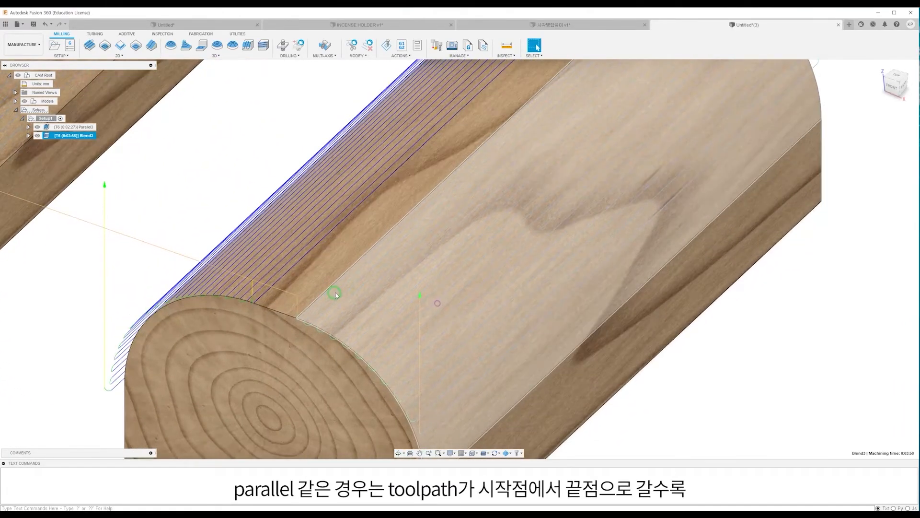
middle_drag(345, 301, 374, 207)
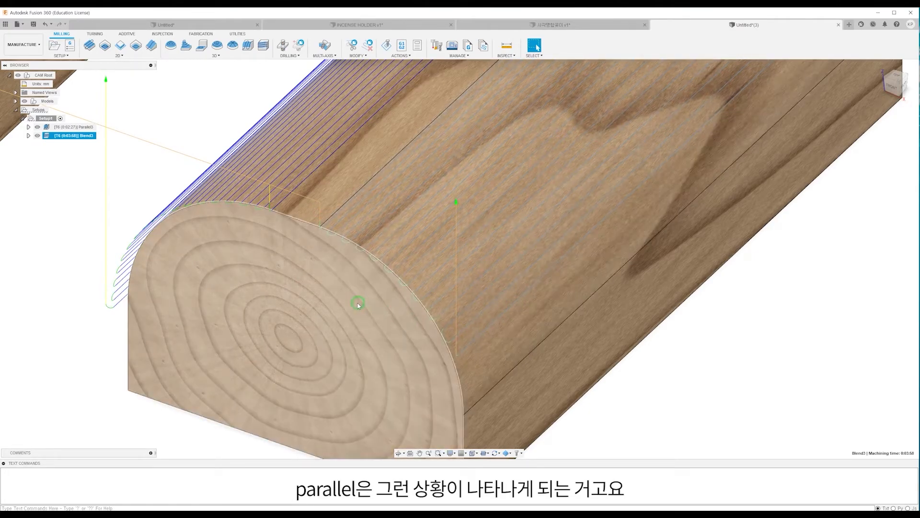
middle_drag(372, 303, 388, 286)
middle_drag(462, 234, 396, 341)
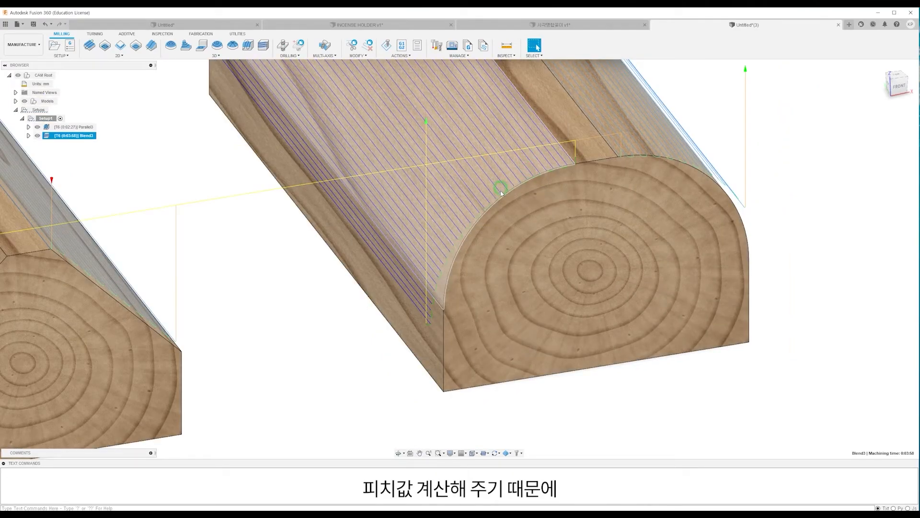
scroll(501, 191, down, 8)
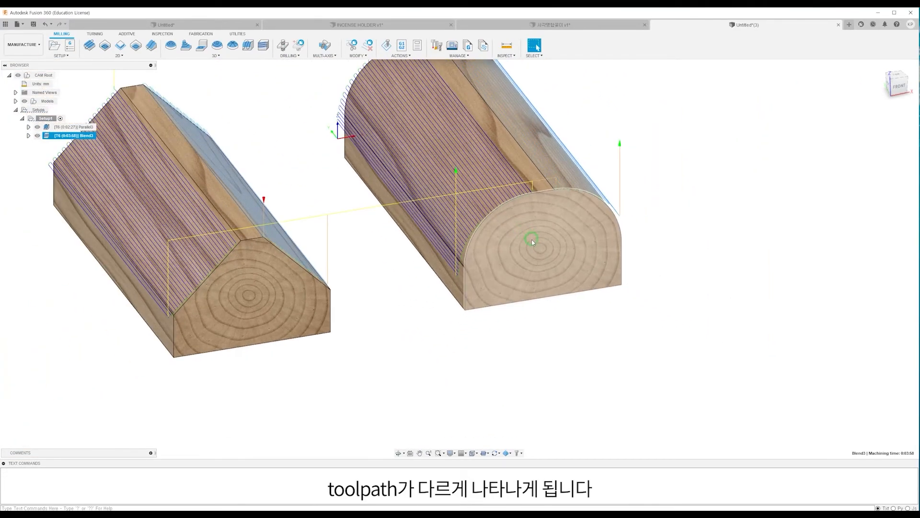
shift+middle_drag(524, 243, 442, 245)
middle_drag(364, 221, 428, 308)
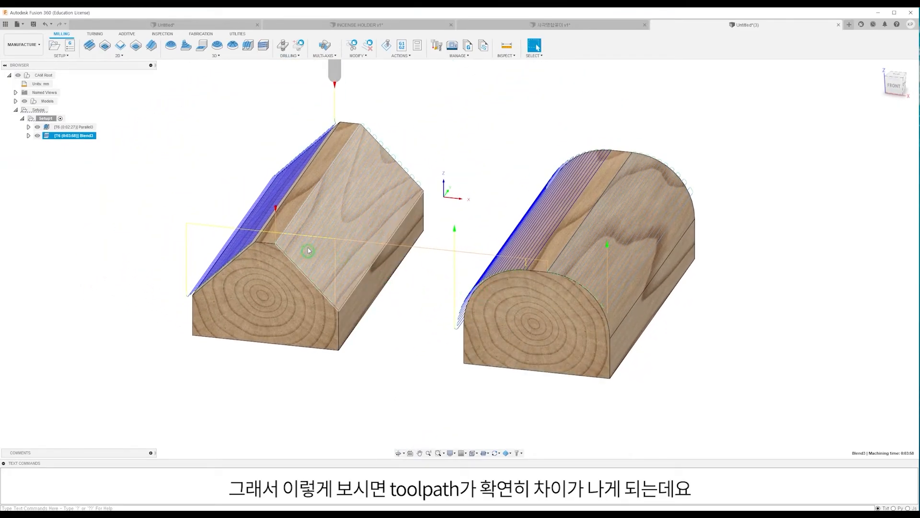
scroll(316, 197, up, 2)
scroll(386, 224, down, 2)
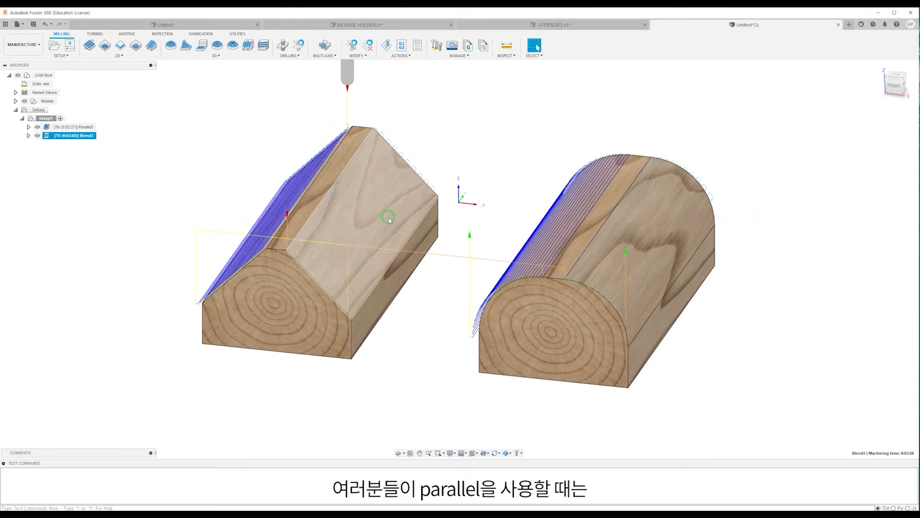